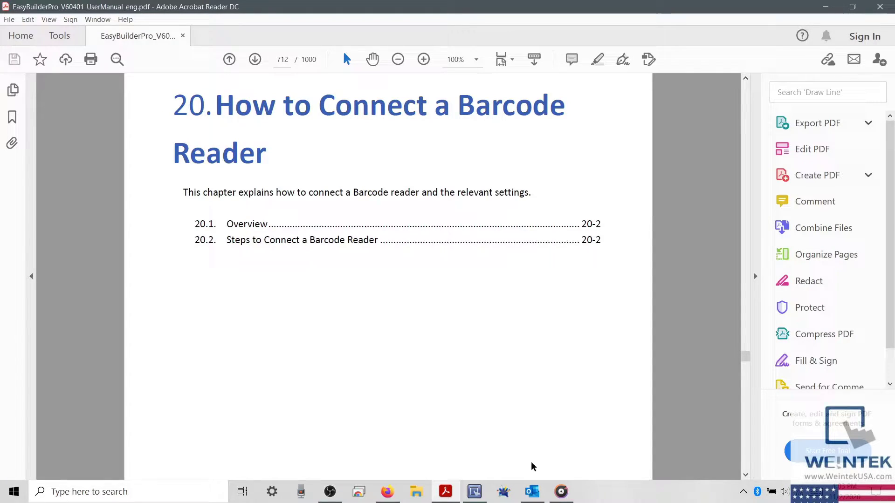
Switch from Acrobat Reader's barcode chapter to EasyBuilder Pro's New Project dialog with cMT3072 selected.
click(475, 493)
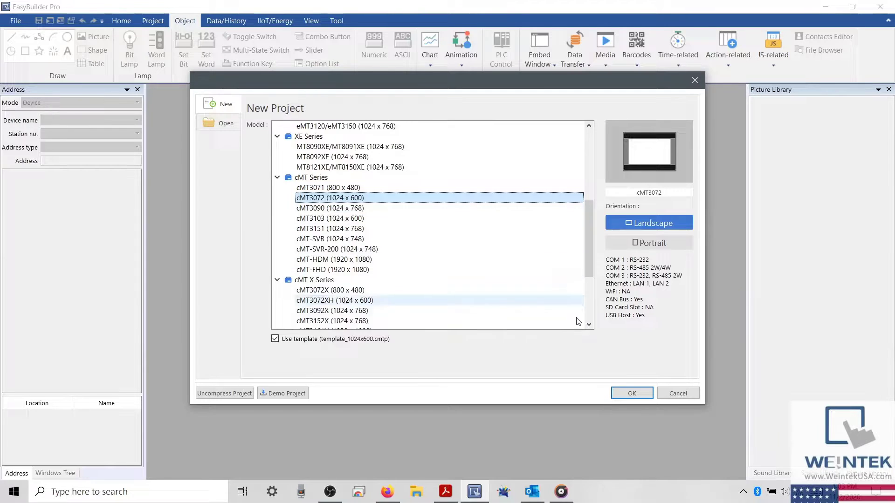
Create the landscape cMT3072 (1024 x 600) project, producing EBProject5 with window 10.
click(617, 398)
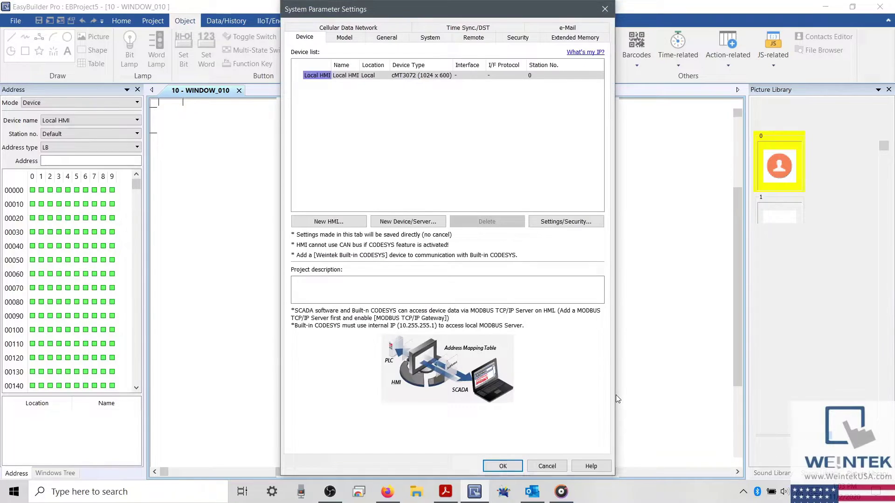
click(548, 465)
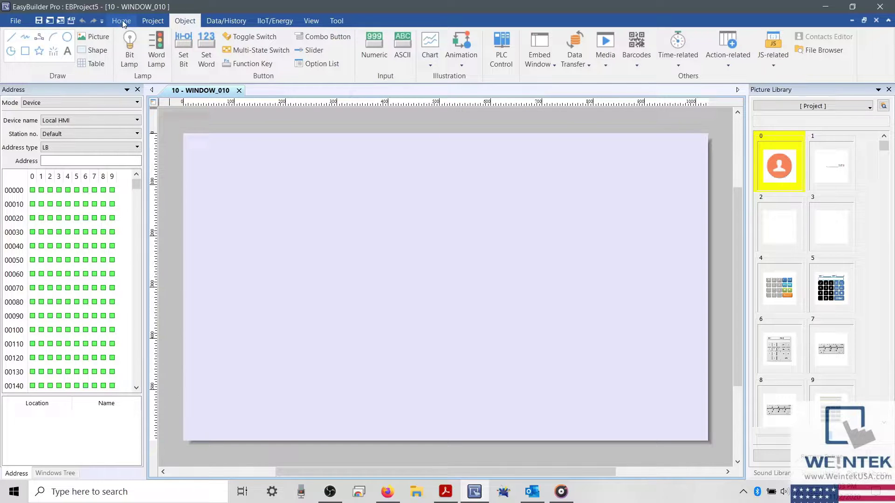
click(121, 21)
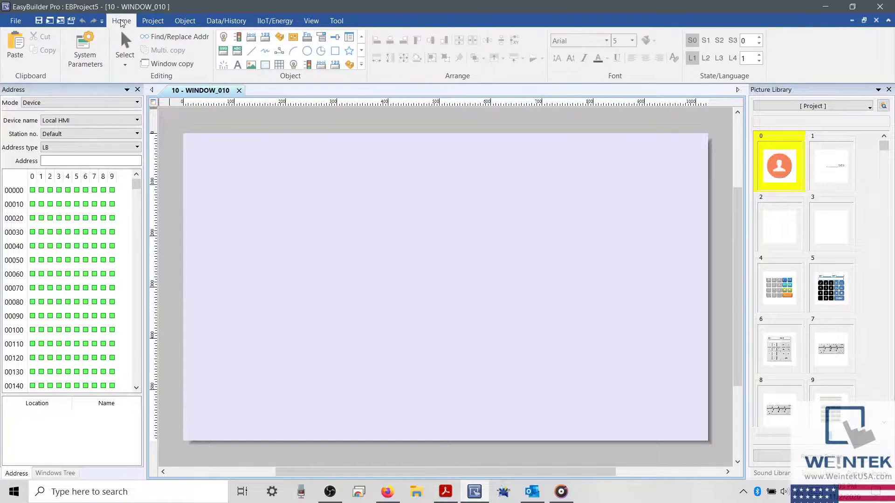
click(84, 61)
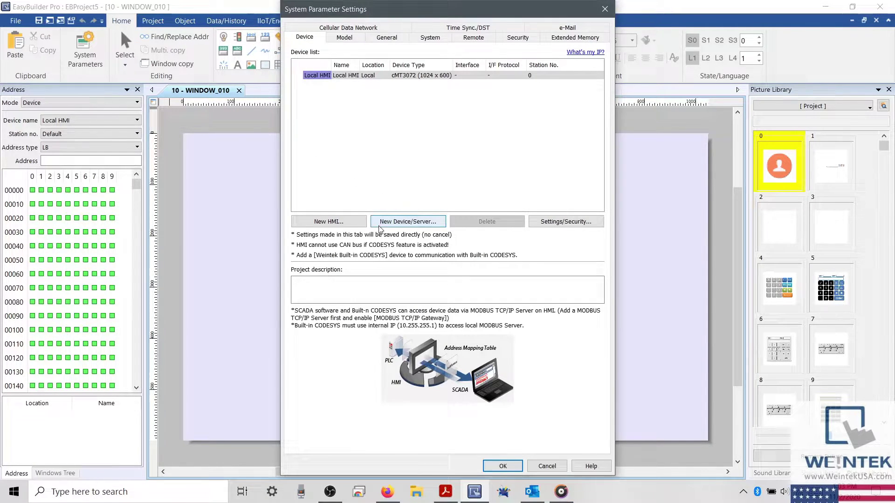
Add a Barcode Scanner/Keyboard device, found by searching 'barcode', with the interface set to USB.
click(406, 225)
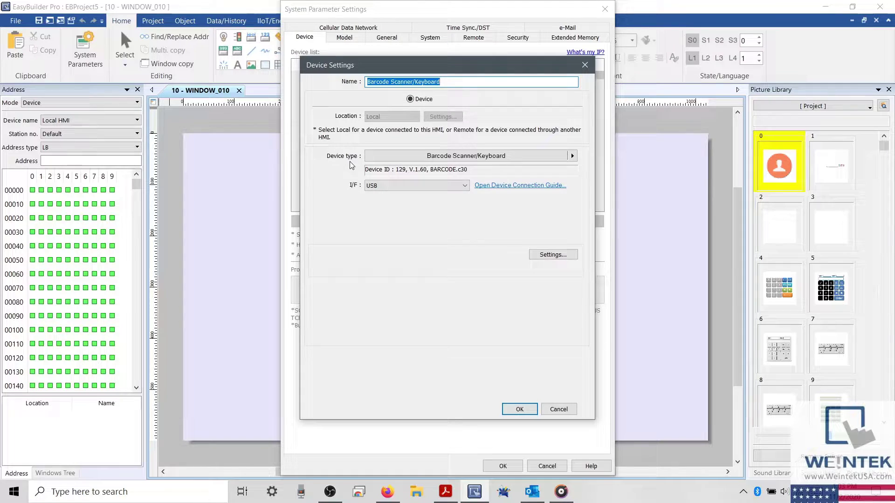
click(386, 162)
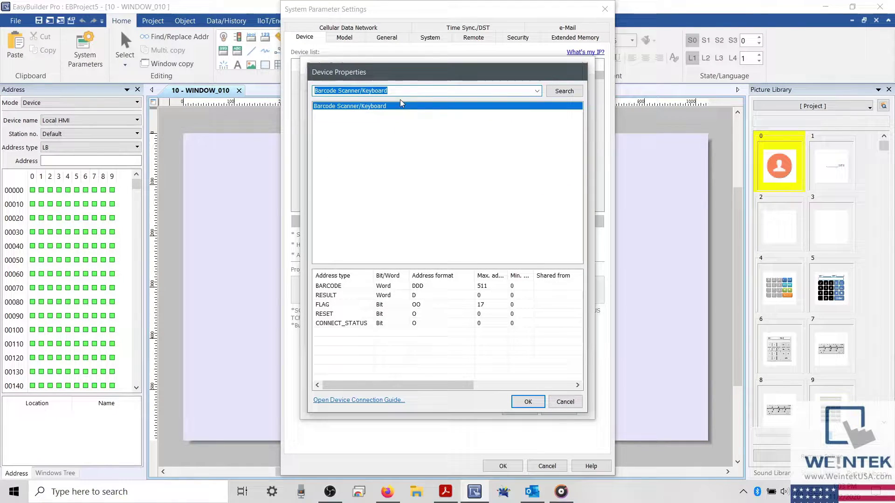
text(barcode)
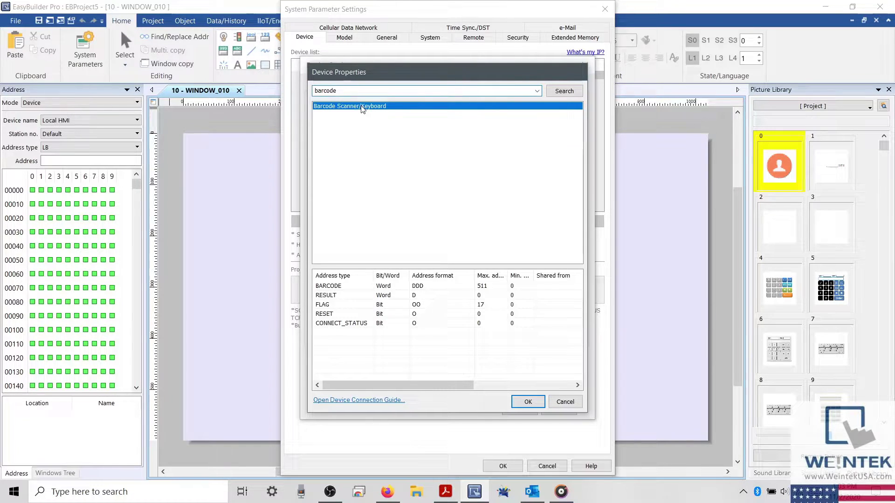
double_click(363, 106)
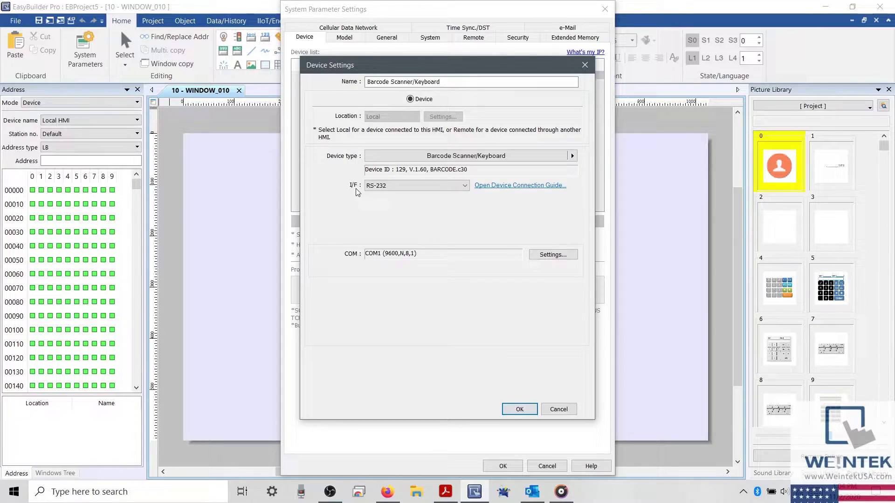
click(422, 186)
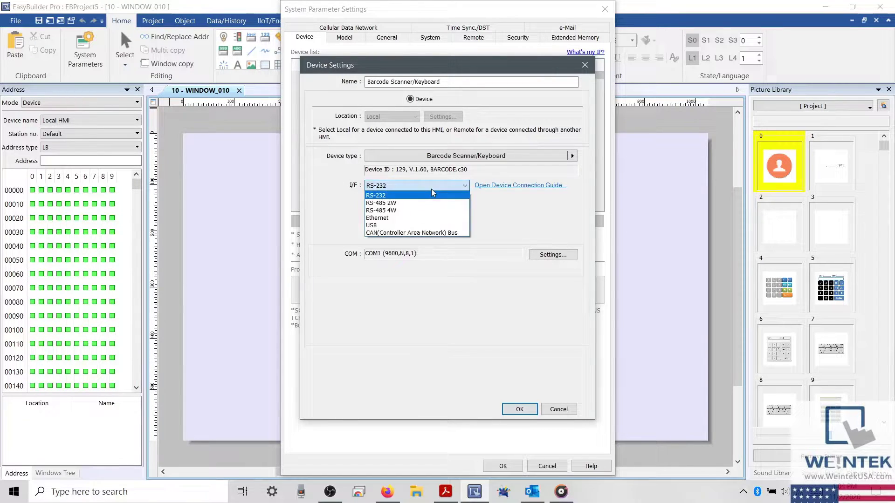
click(421, 227)
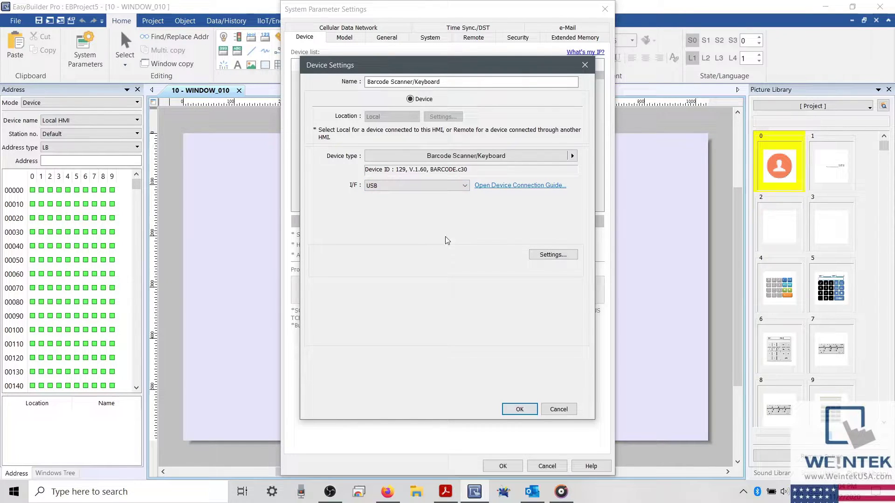
Give the barcode scanner a 1.0 s timeout, 40-byte read limit and no terminator, then confirm the device.
click(553, 255)
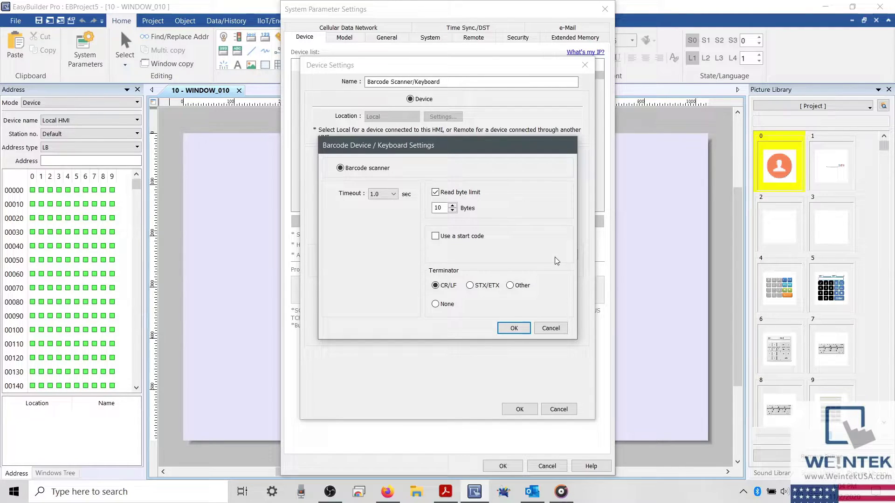
click(393, 194)
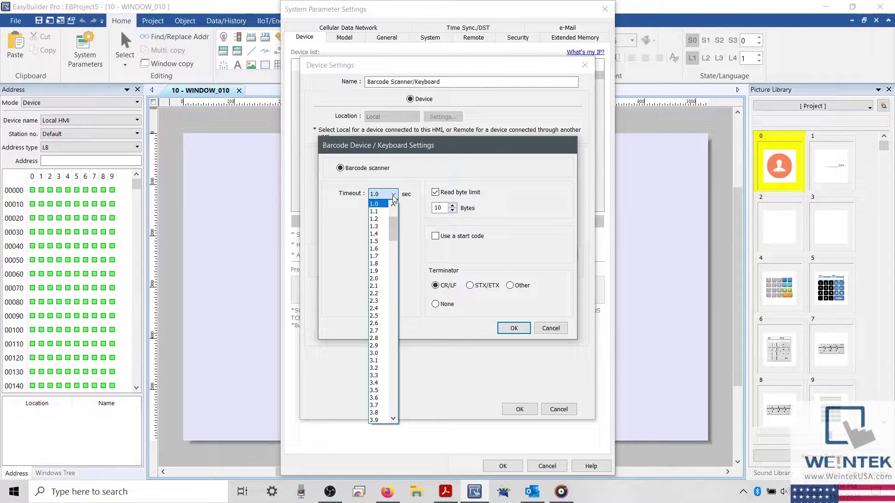
click(394, 198)
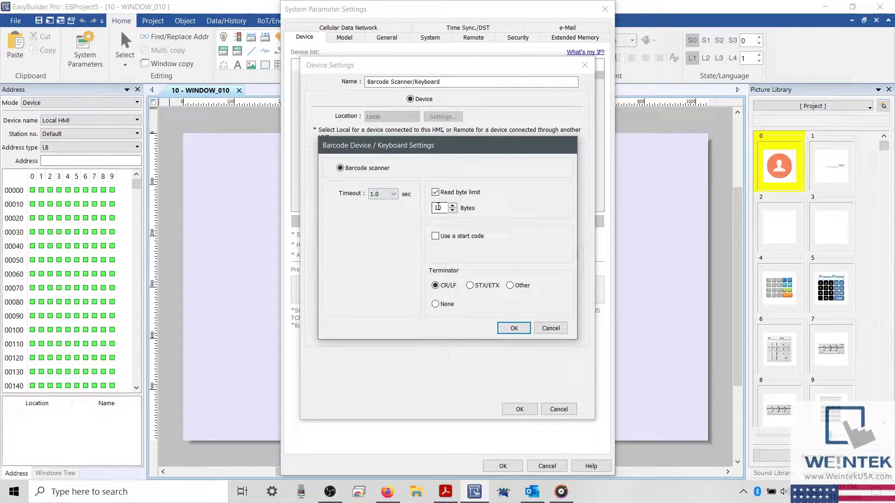
double_click(438, 208)
click(435, 304)
click(514, 328)
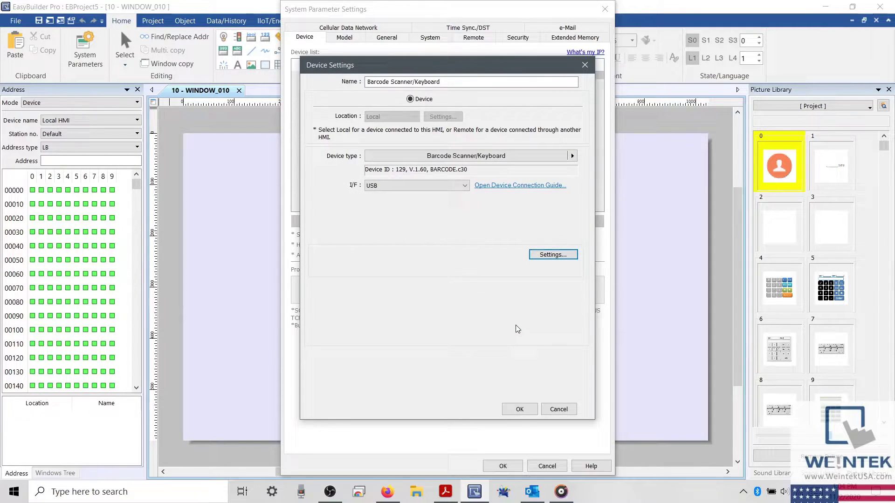
click(520, 409)
Confirm the system parameters and begin a new Numeric object on WINDOW_010, defaulting to LW 0.
click(515, 465)
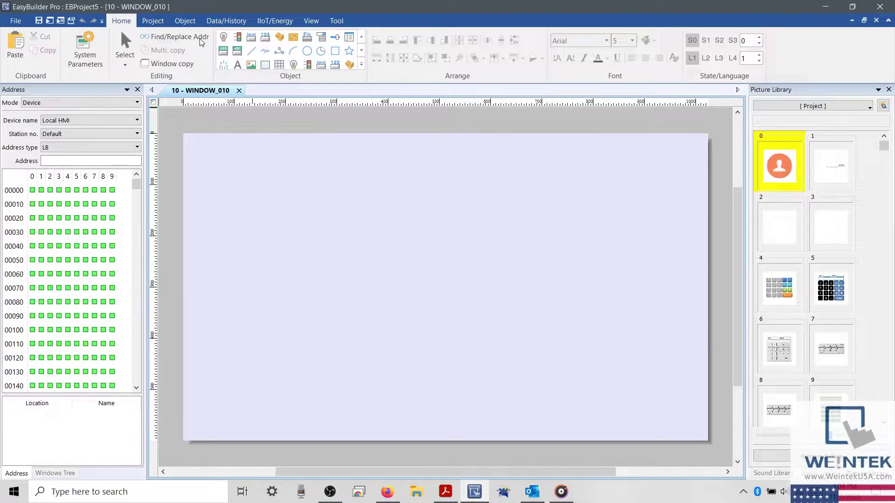
click(191, 22)
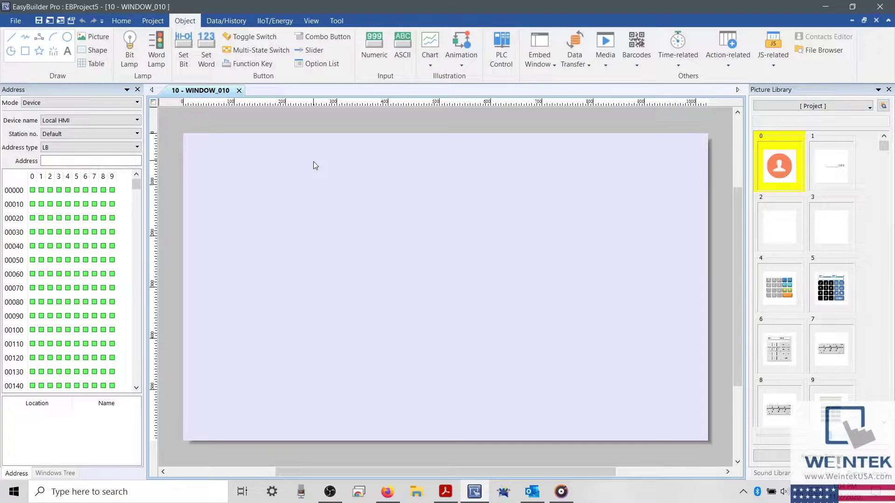
click(376, 43)
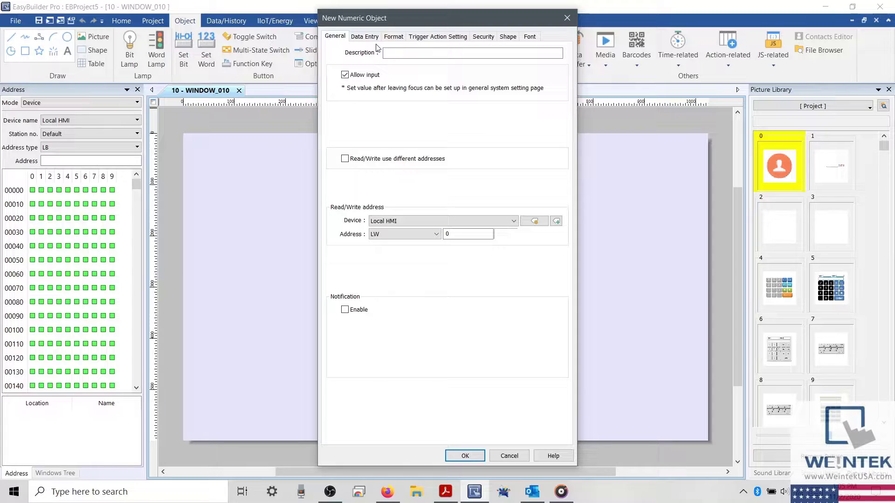
Point the Numeric object at the barcode scanner address, then cancel it.
scroll(410, 222, down, 1)
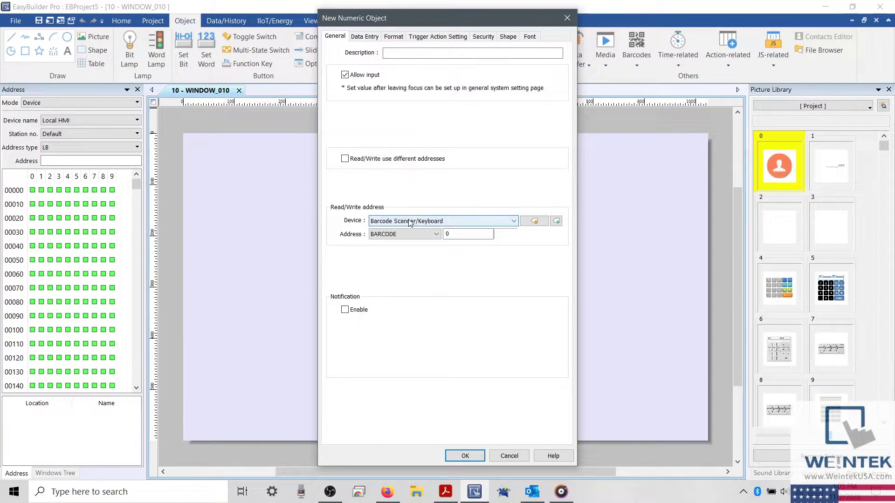
double_click(448, 234)
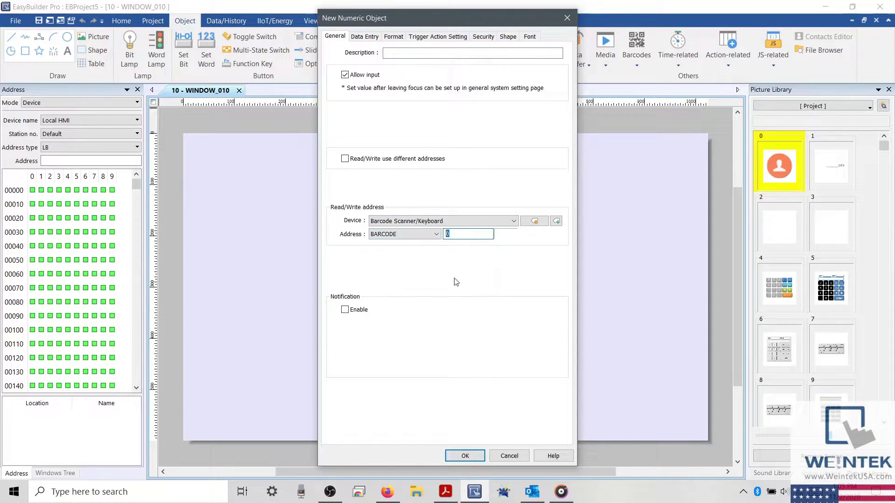
click(509, 456)
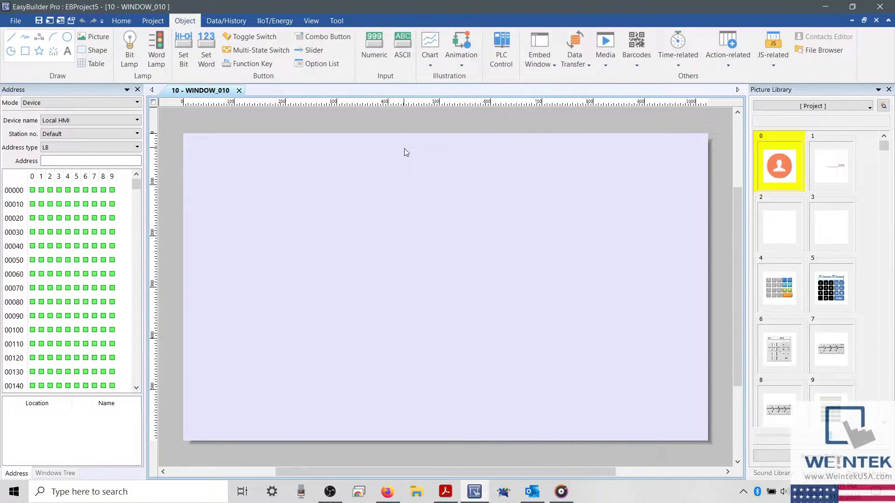
Set an ASCII object to Barcode Scanner/Keyboard address BARCODE 1, then cancel it.
click(404, 53)
scroll(406, 223, down, 1)
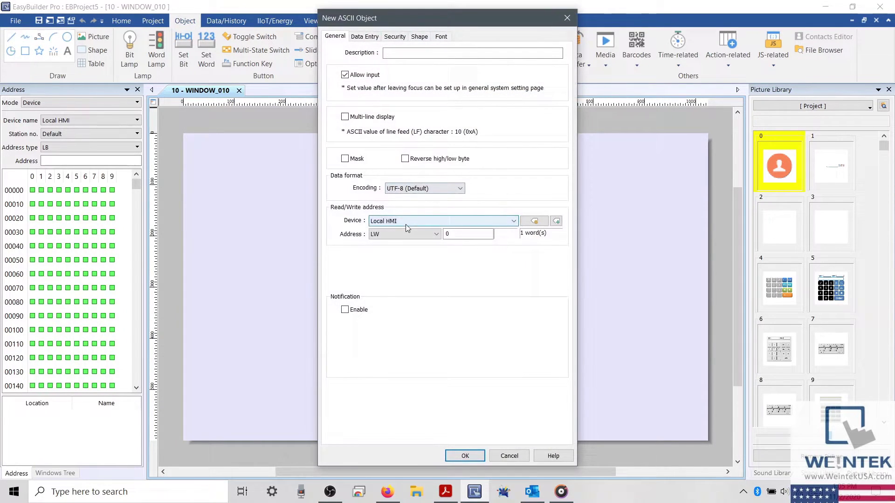
double_click(461, 234)
text(1)
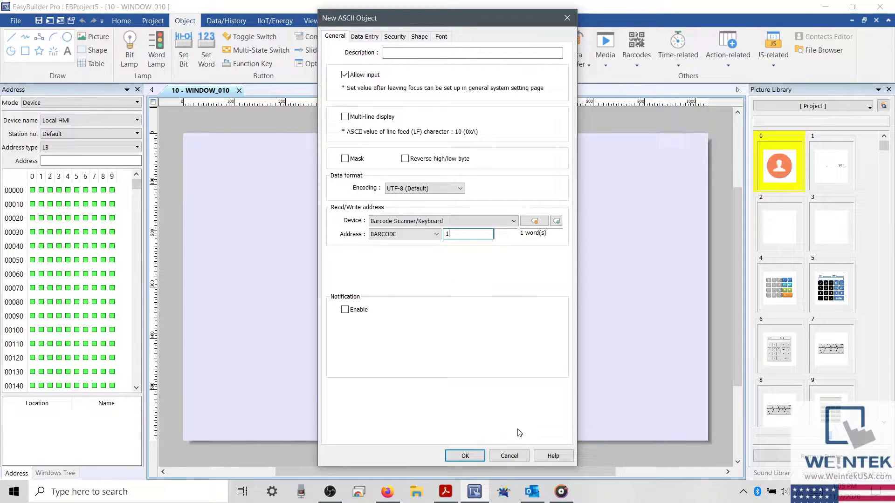
click(509, 456)
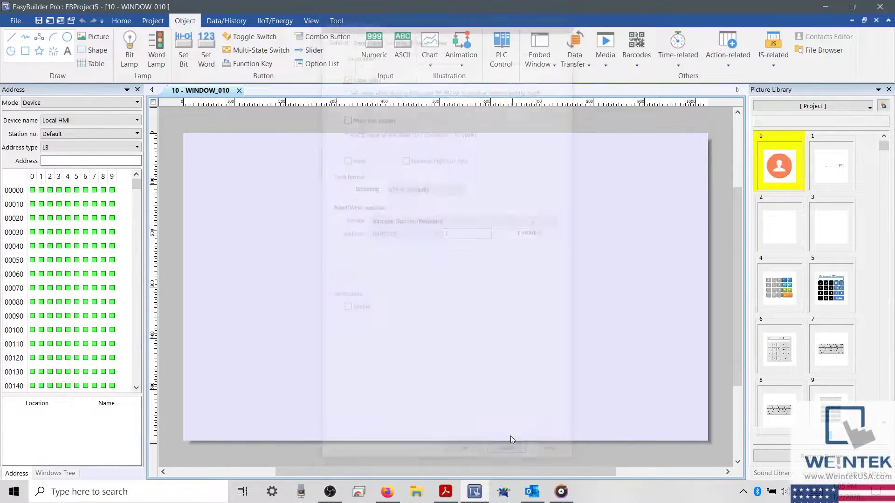
click(384, 44)
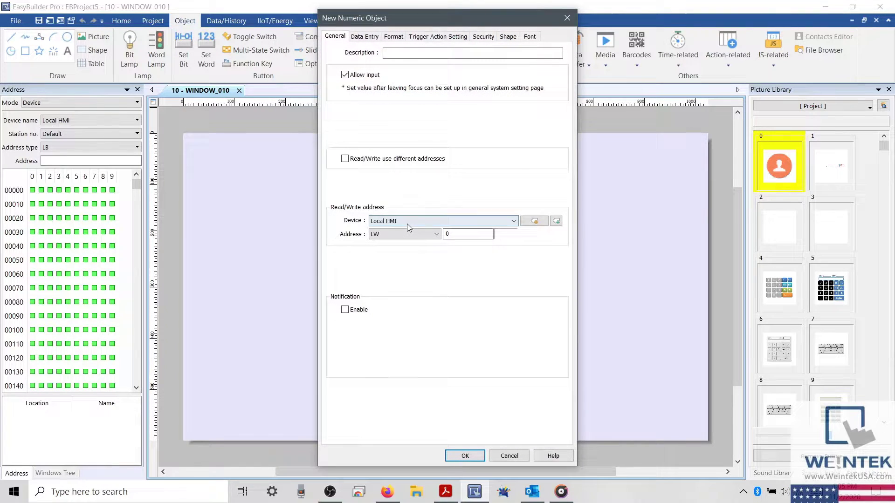
click(412, 235)
click(415, 264)
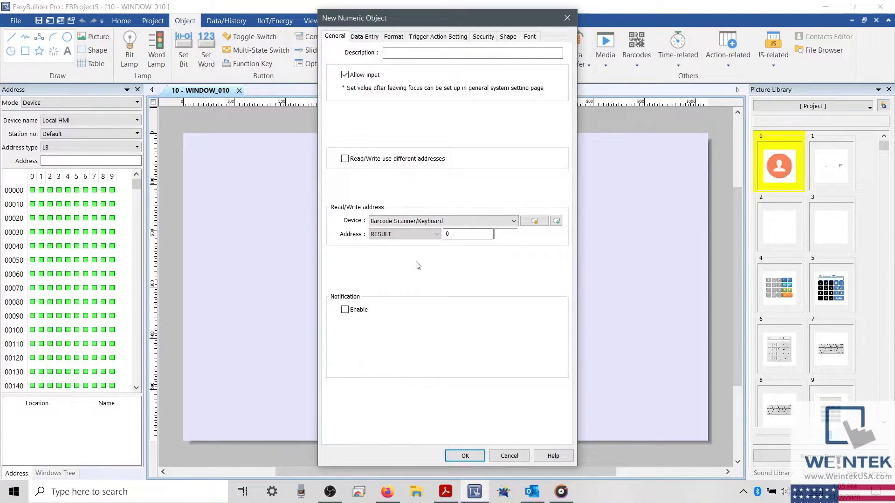
key(Tab)
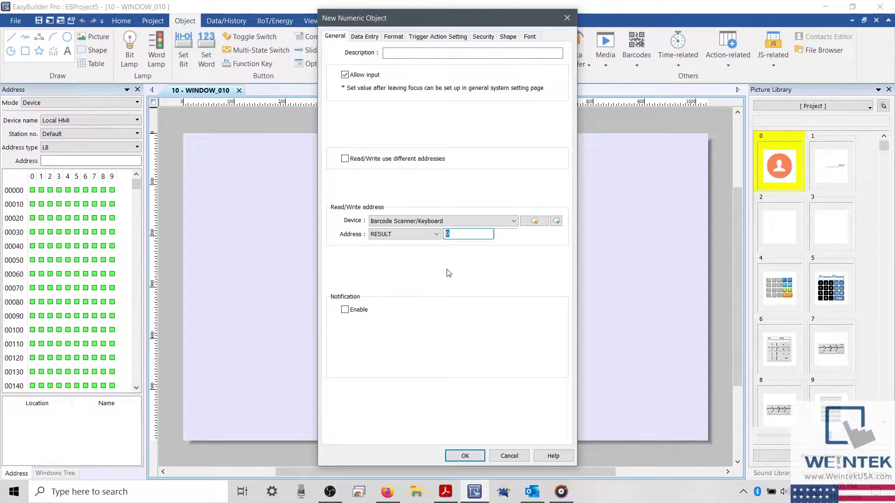
click(509, 455)
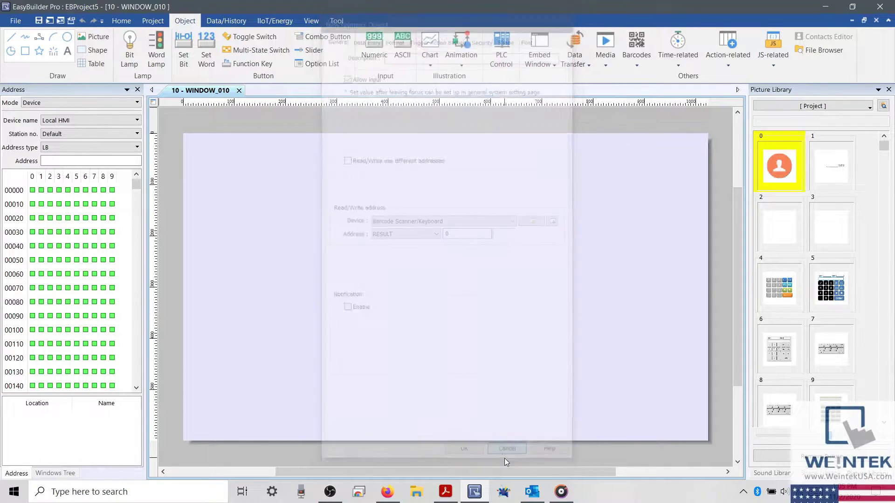
Start a new Bit Lamp object on the Barcode Scanner/Keyboard device.
click(130, 53)
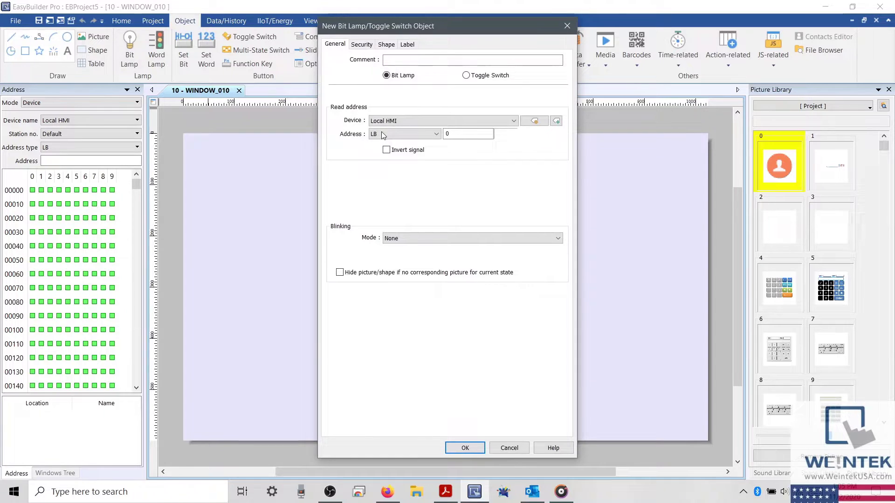
scroll(383, 132, down, 1)
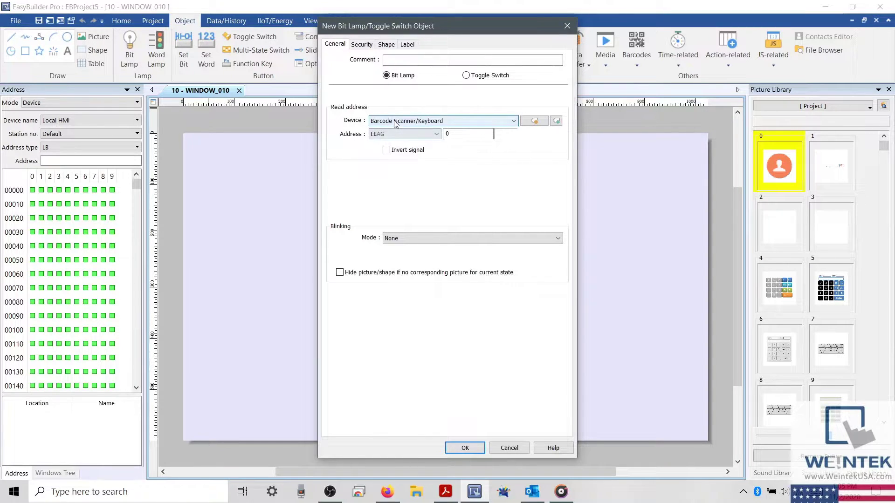
click(453, 133)
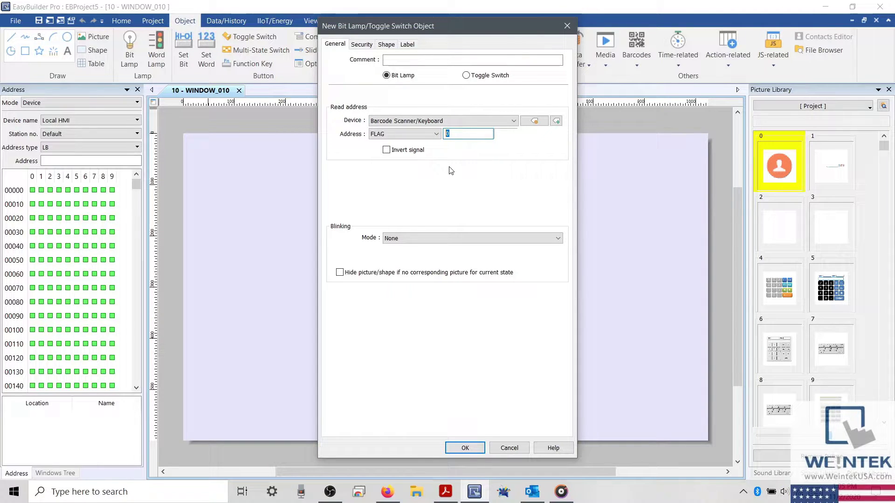
Try the object as a Toggle Switch writing the scanner's RESET address in toggle mode.
click(466, 76)
click(466, 76)
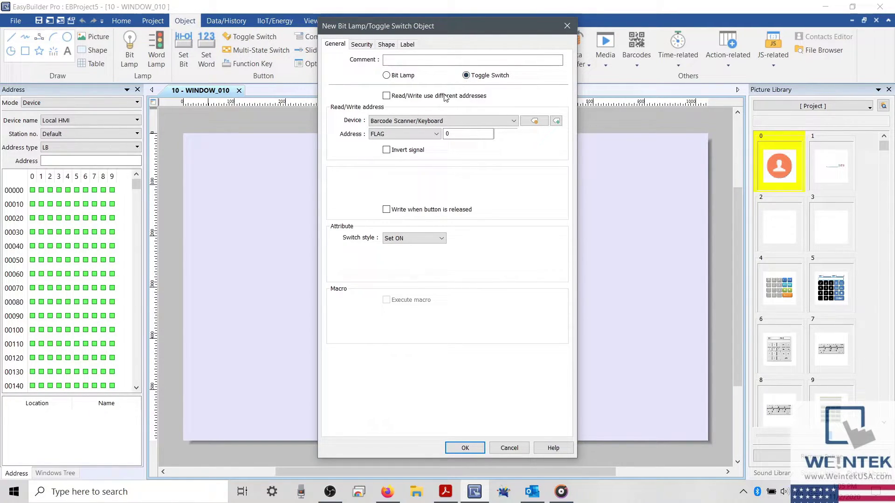
click(420, 134)
click(419, 148)
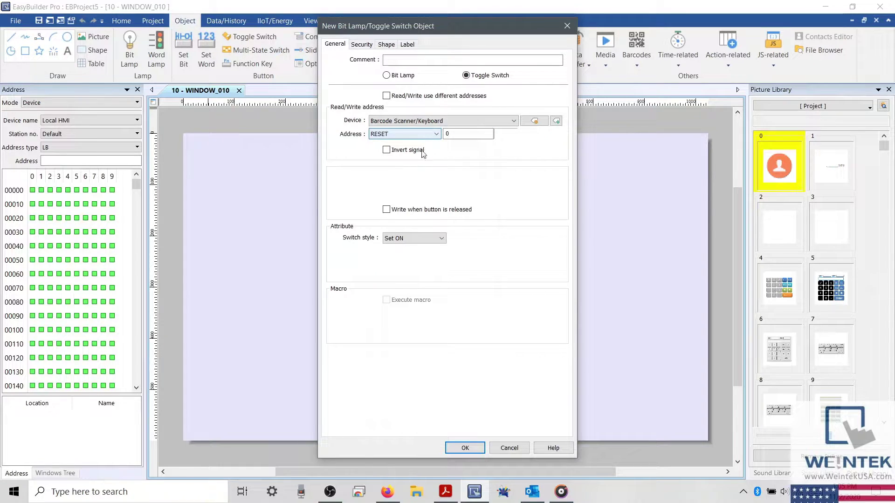
click(430, 242)
click(410, 262)
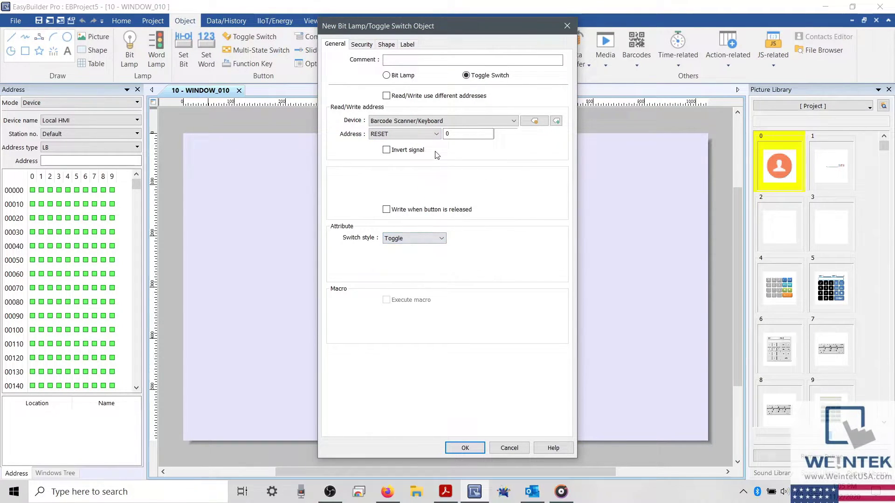
click(452, 135)
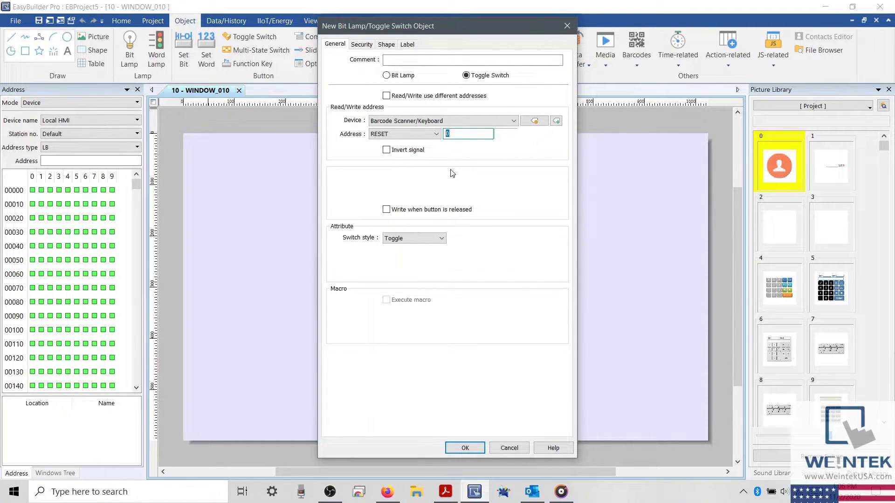
Change it back to a Bit Lamp reading the scanner's CONNECT_STATUS address 0.
click(401, 77)
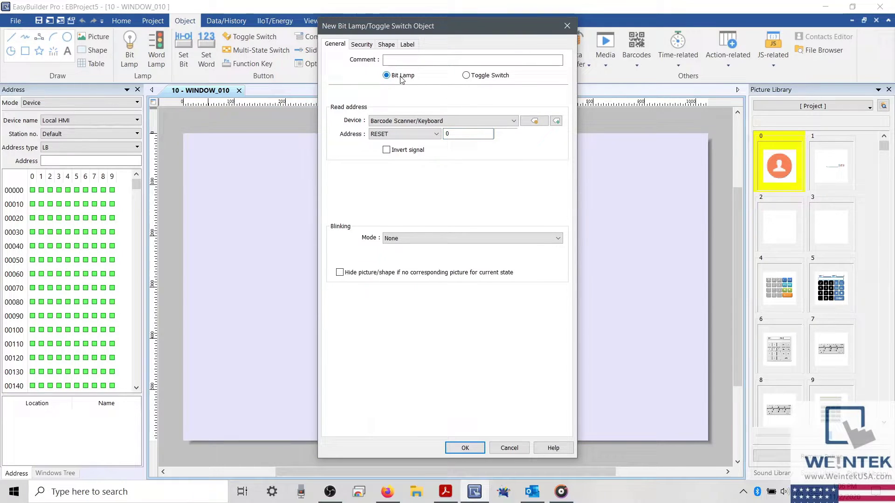
click(429, 135)
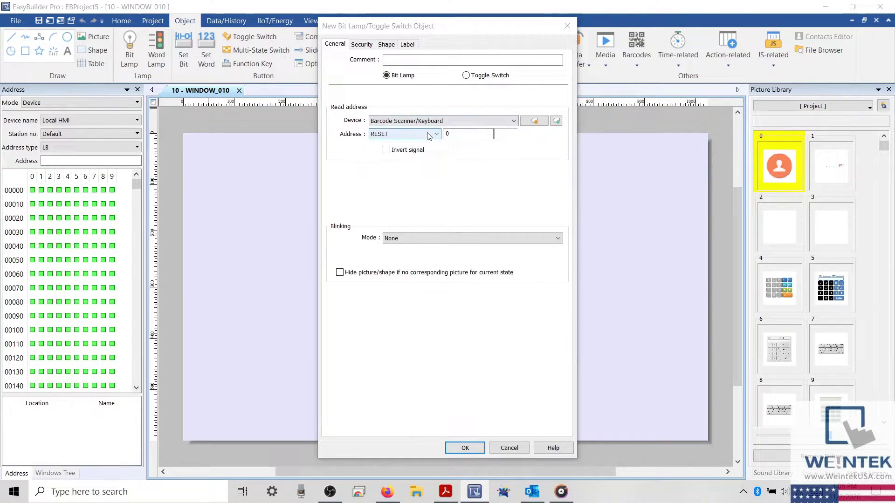
click(420, 172)
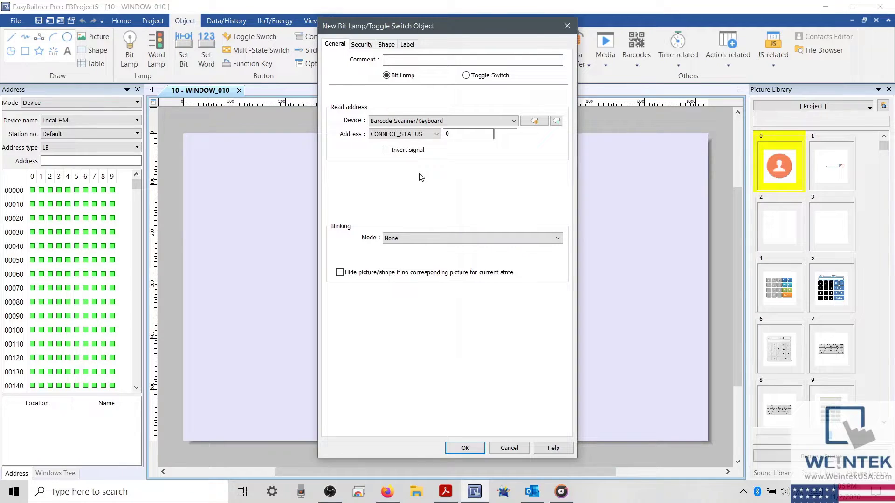
click(456, 135)
double_click(456, 135)
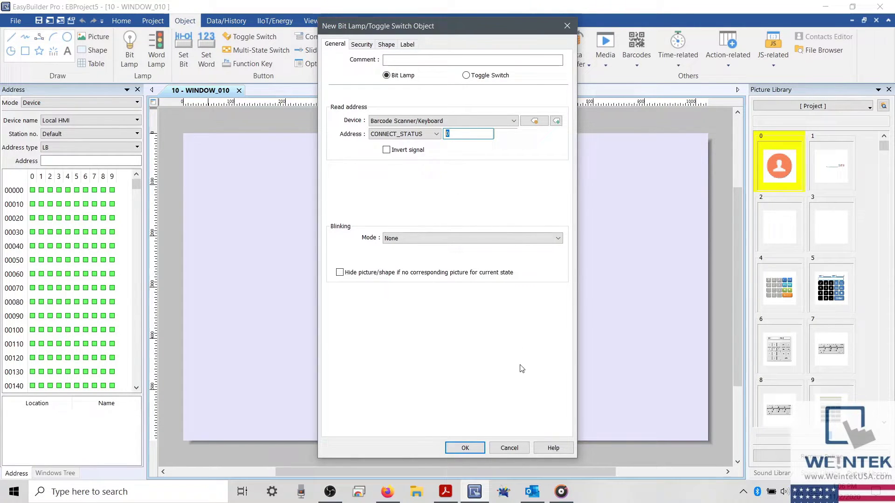
Discard the new lamp, inspect the Barcode field's BARCODE address, and select the Result display.
click(510, 448)
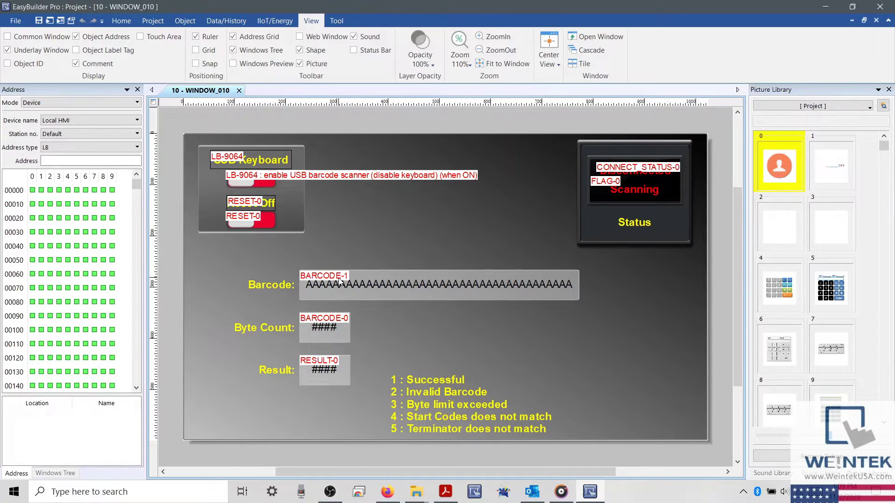
double_click(370, 286)
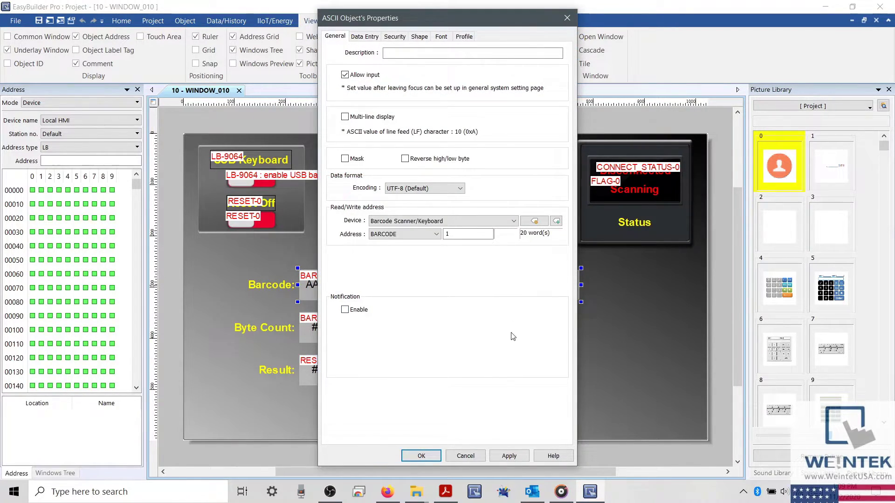
click(470, 457)
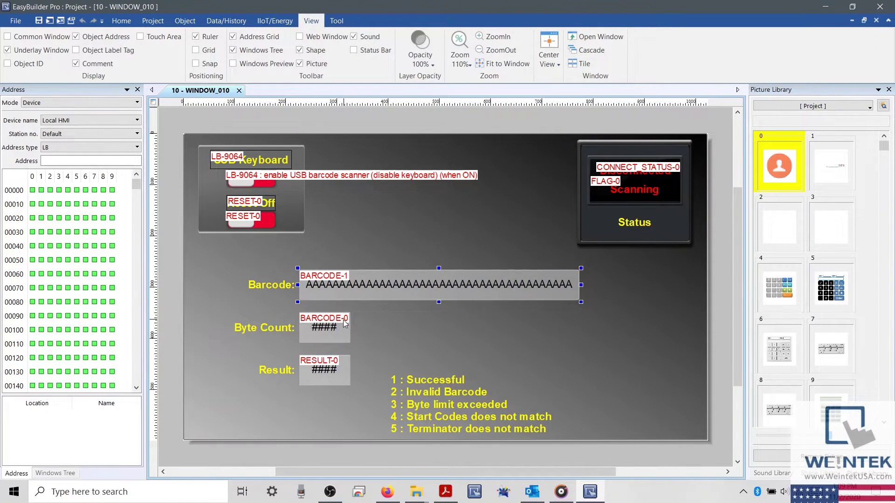
click(349, 376)
double_click(345, 339)
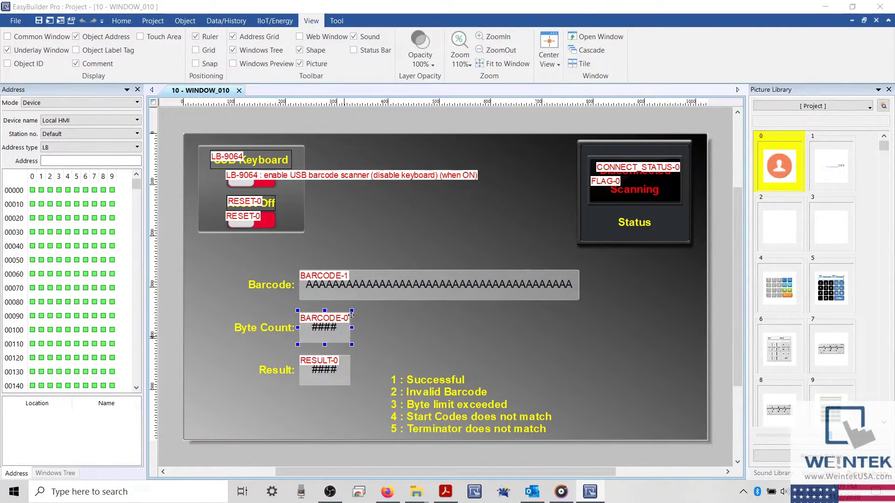
click(388, 37)
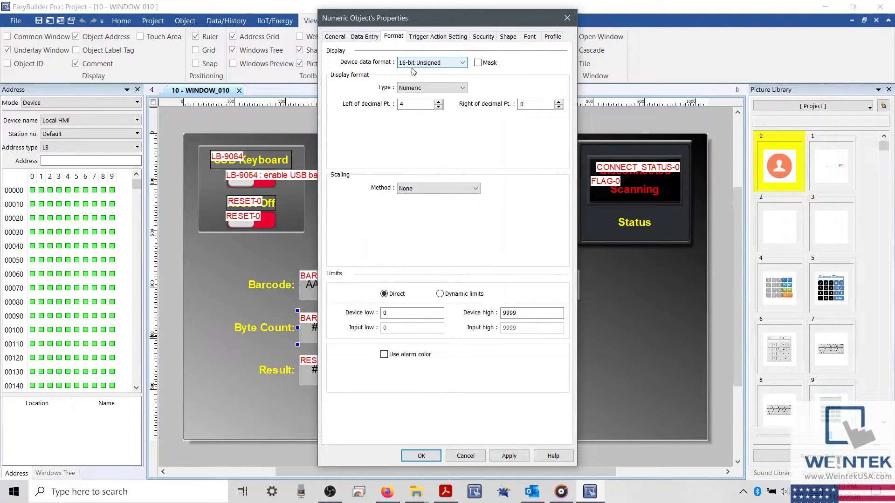
click(566, 19)
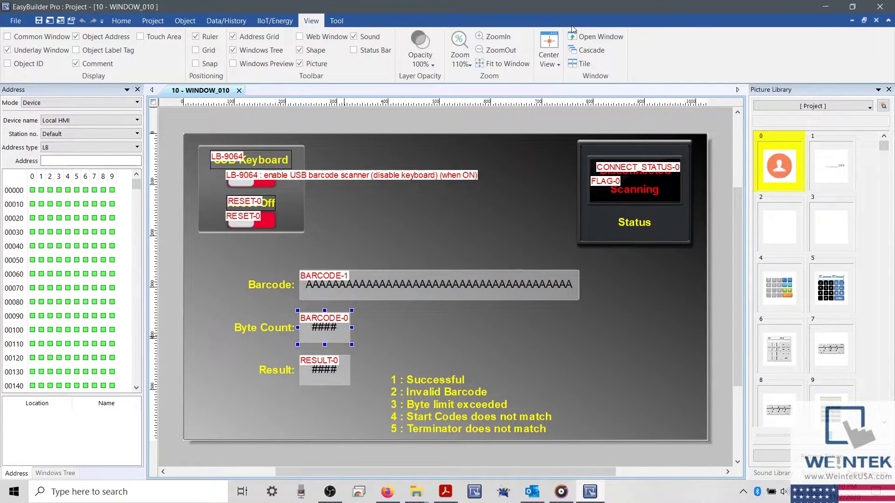
double_click(616, 172)
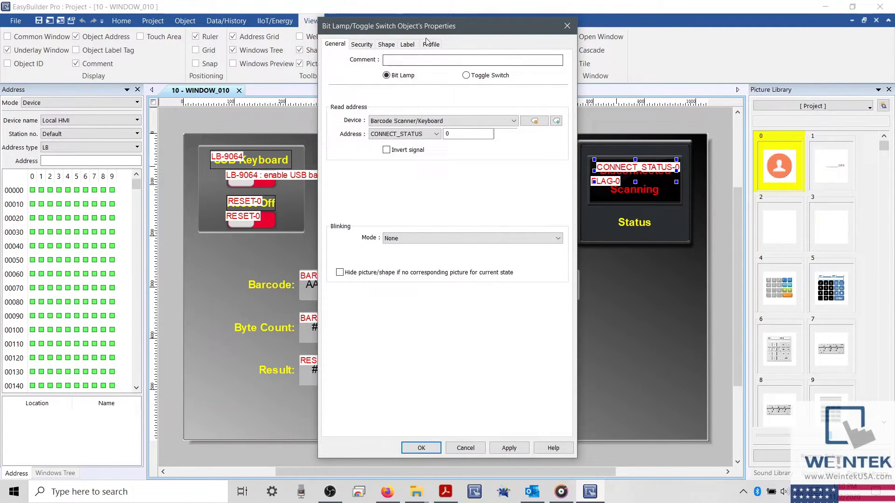
click(408, 45)
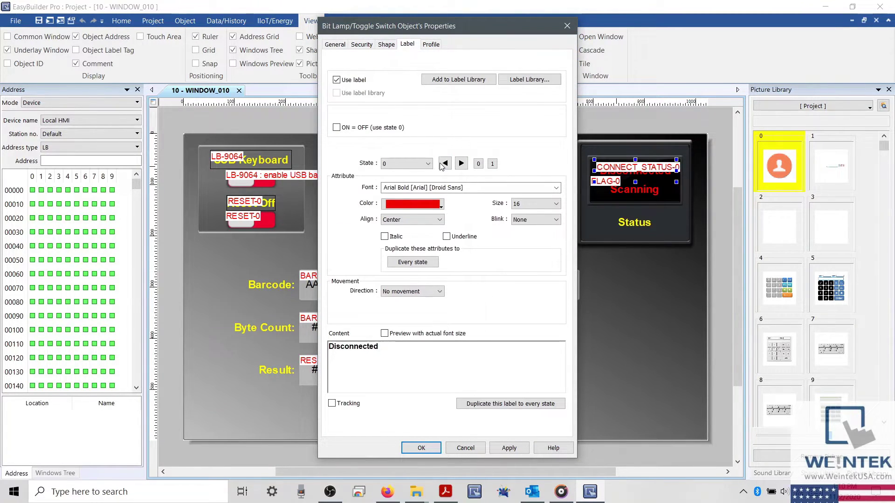
click(461, 163)
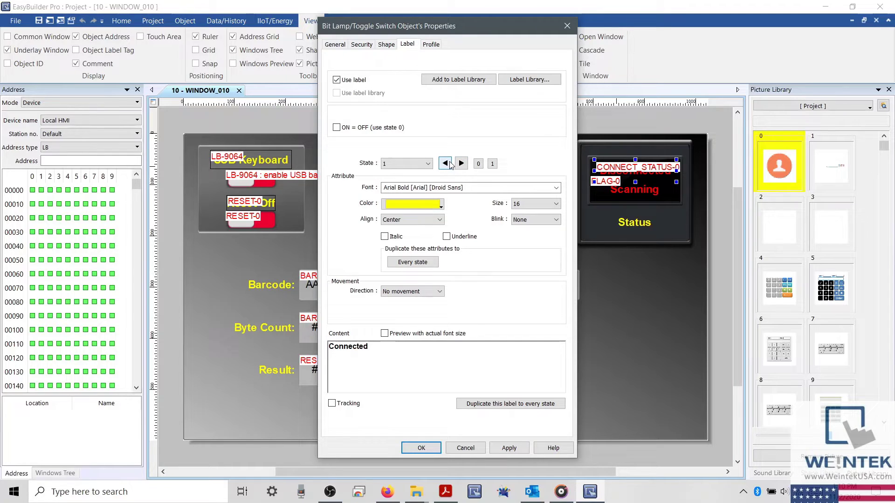
click(445, 163)
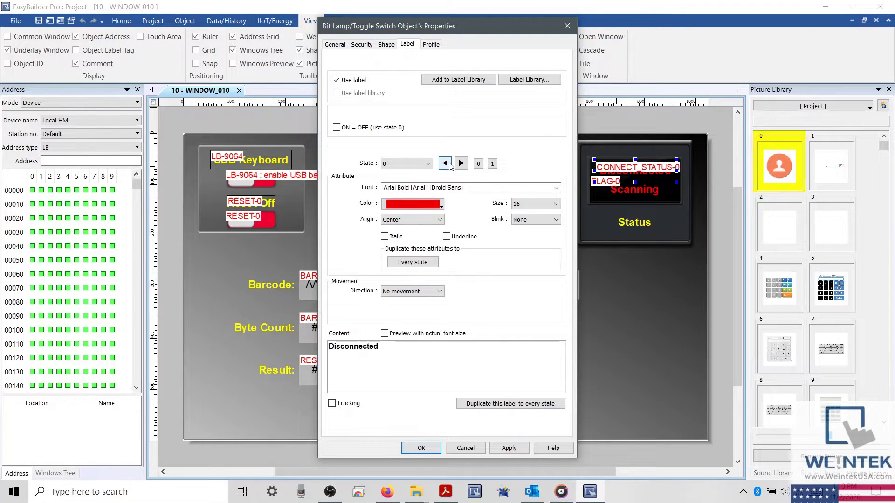
click(458, 446)
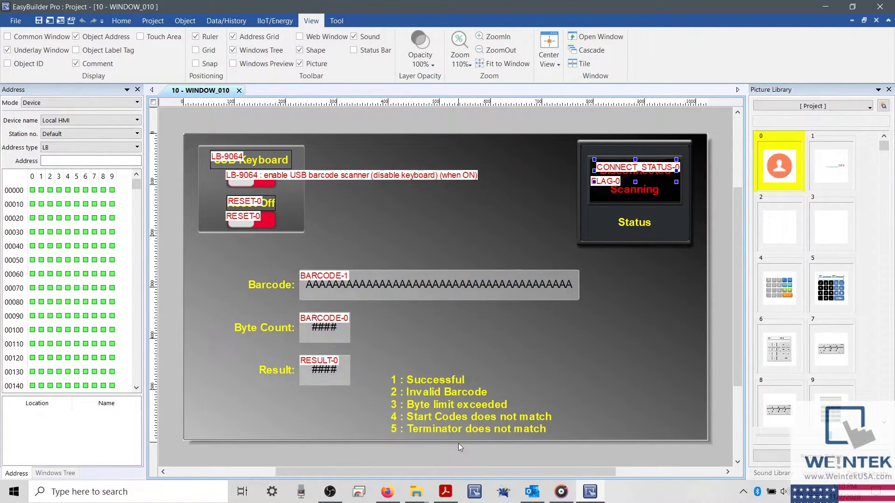
click(259, 217)
click(262, 181)
Inspect the barcode window's switches at 150% zoom, return to 110%, and show the Project commands.
click(304, 196)
scroll(228, 172, up, 4)
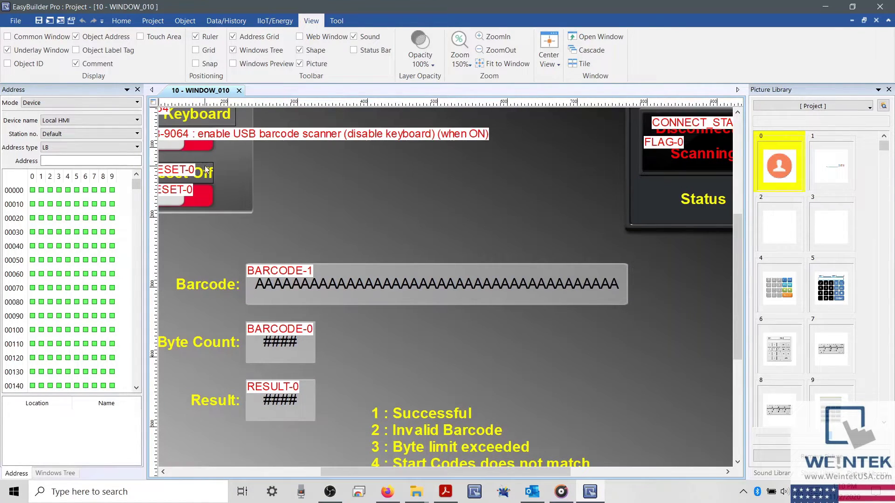
scroll(344, 423, left, 3)
scroll(356, 378, up, 3)
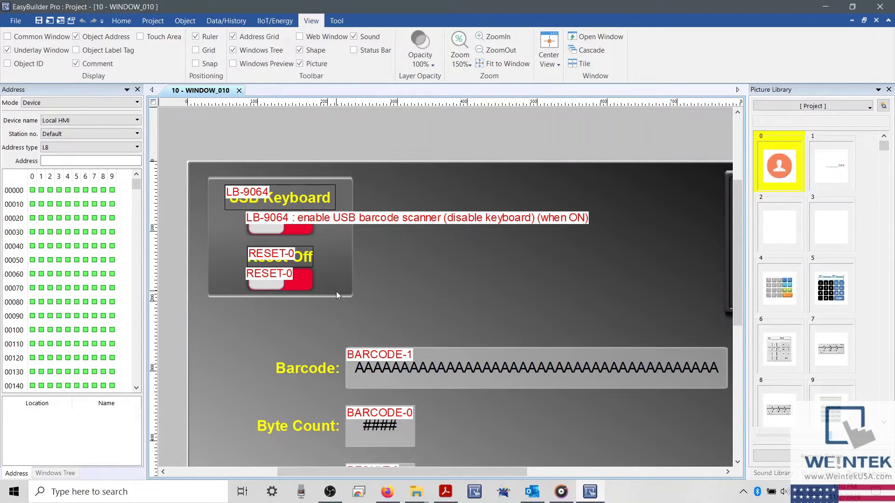
scroll(337, 294, down, 4)
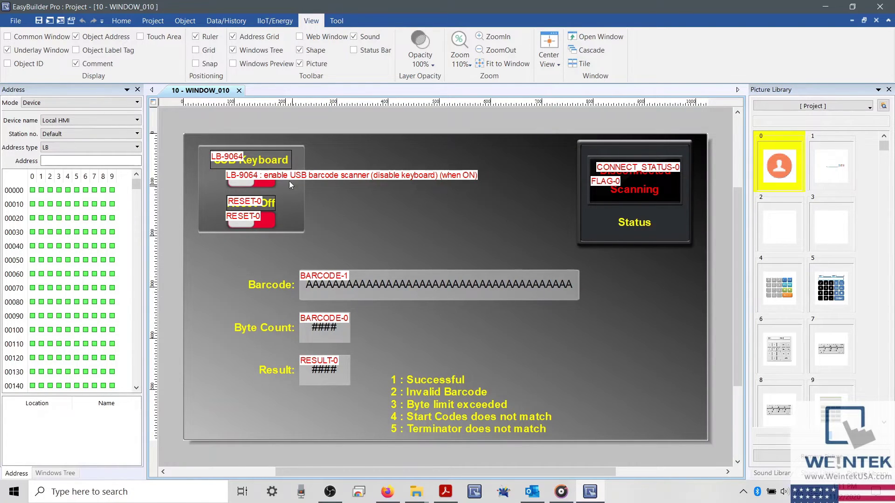
click(149, 21)
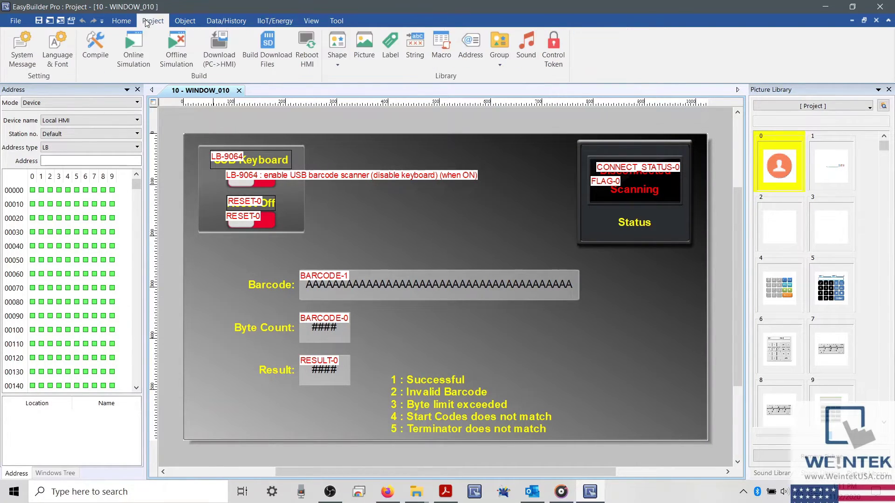
Download the project to the cMT3072, reset the scan result in cMT Viewer, then browse Weintek's download page.
click(216, 58)
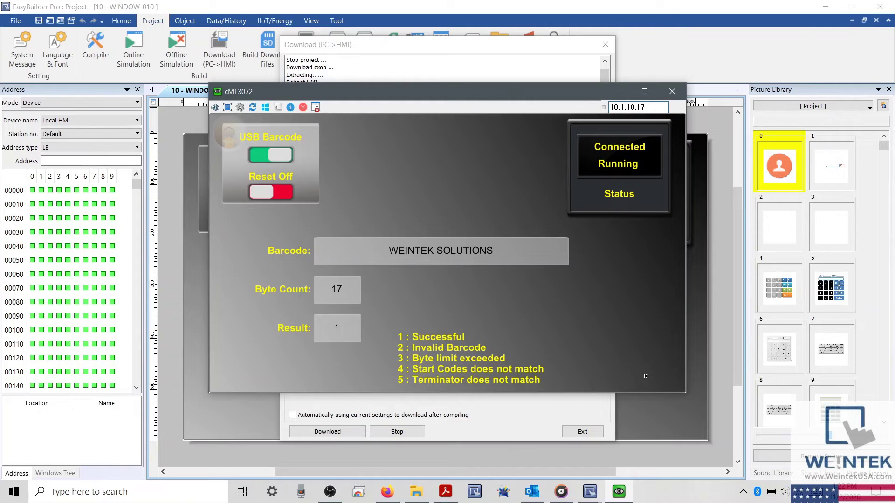
click(286, 198)
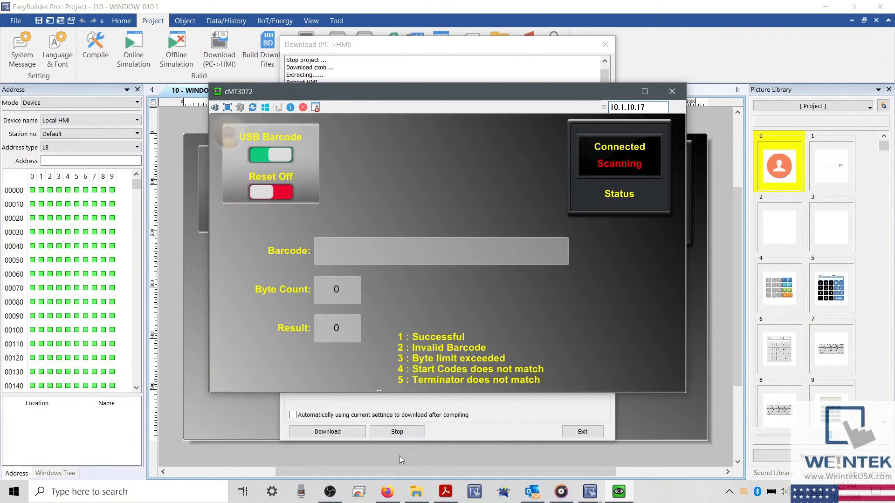
click(388, 492)
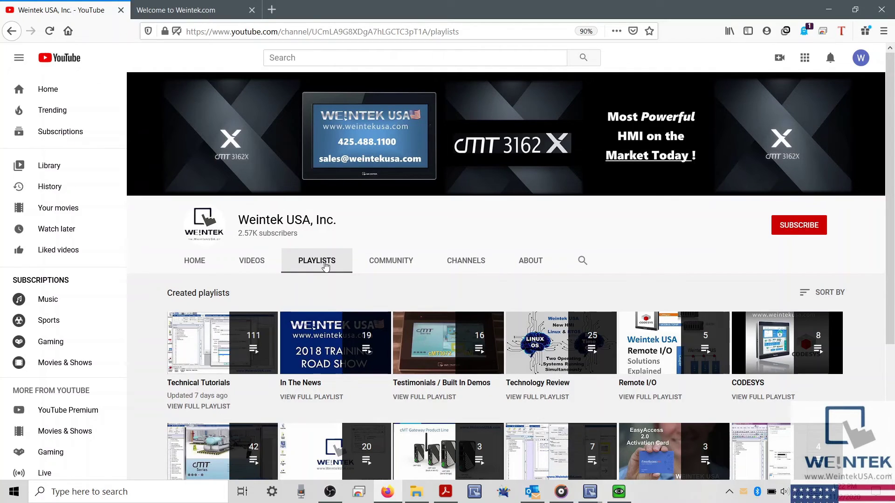
click(207, 4)
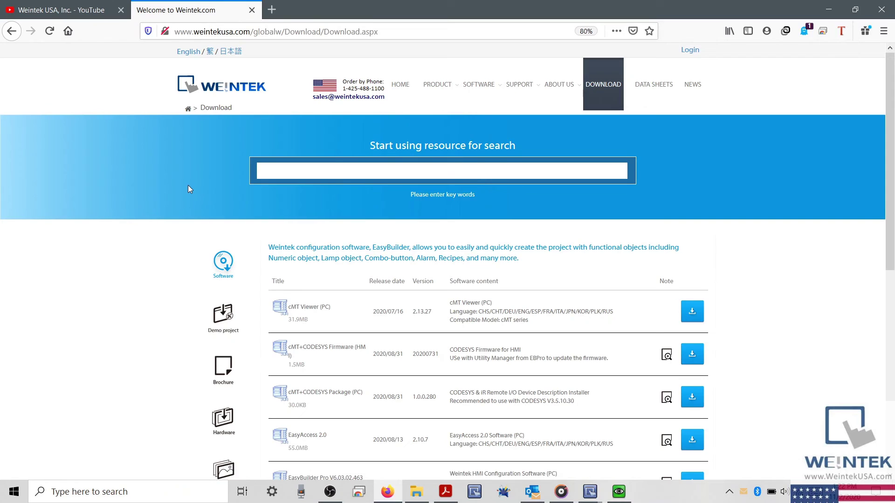
scroll(188, 186, down, 2)
scroll(190, 189, down, 1)
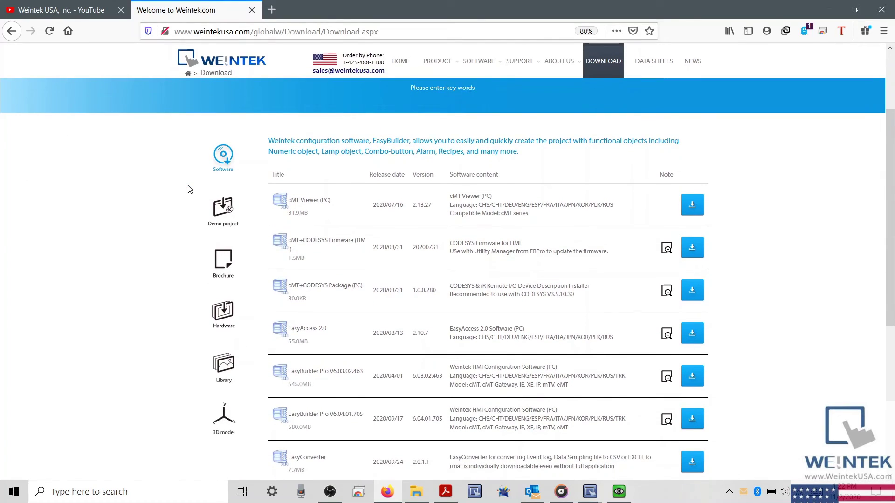